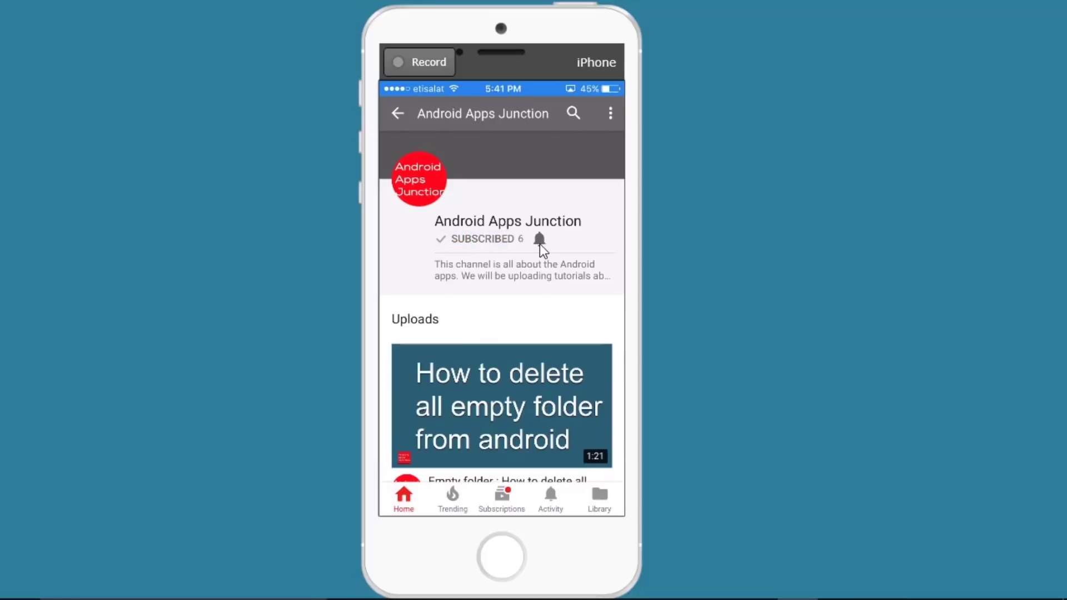
Turn on new-upload notifications for the Android Apps Junction channel with the bell icon.
{"action": "left_click", "coordinate": [541, 243]}
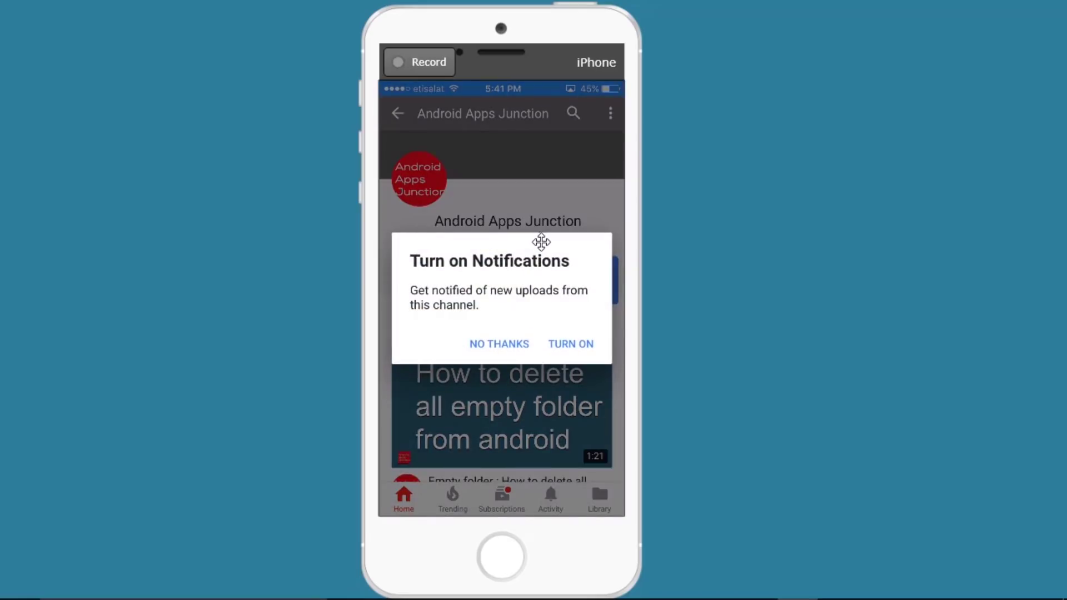
{"action": "left_click", "coordinate": [563, 326]}
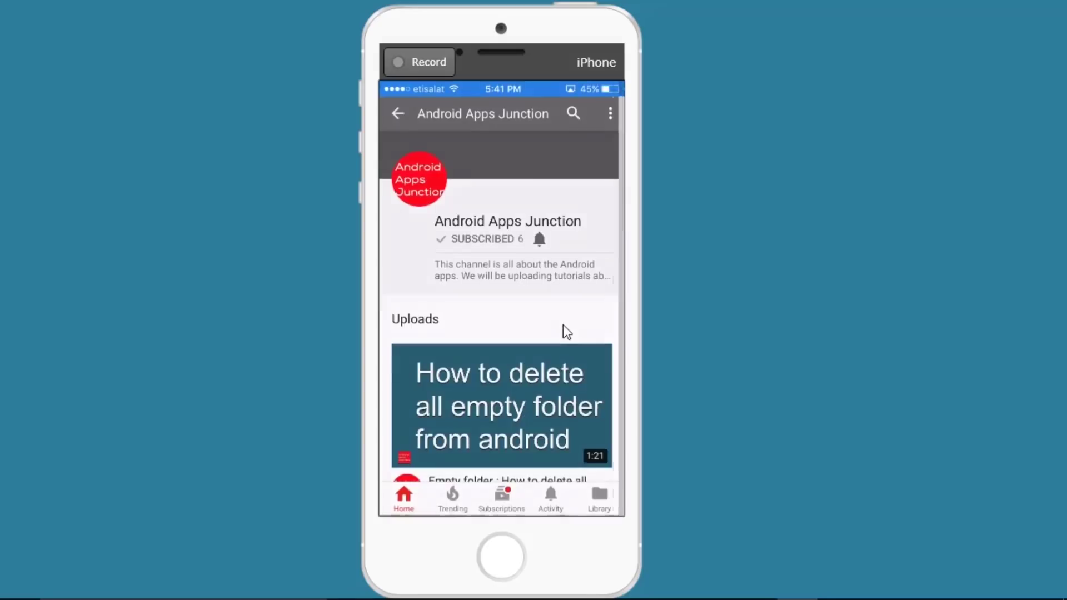